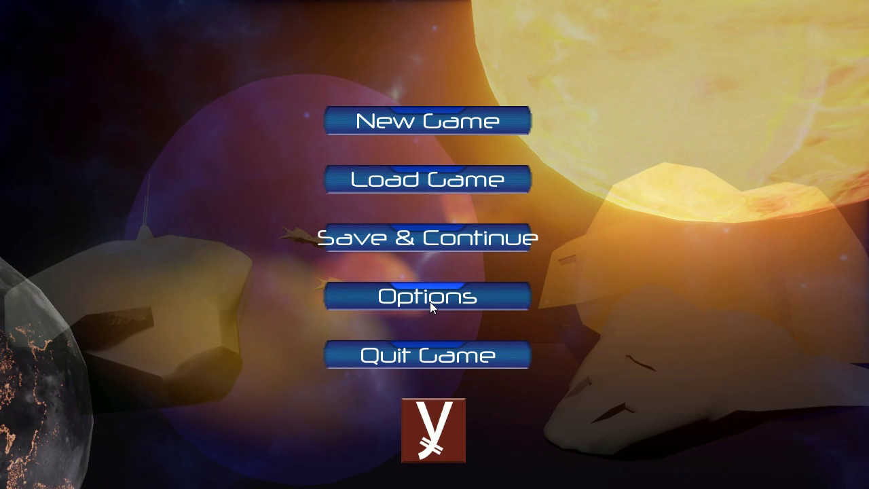
# Start a new game, steer around Planet 3, and show its trade inventory prices
pyautogui.click(432, 122)
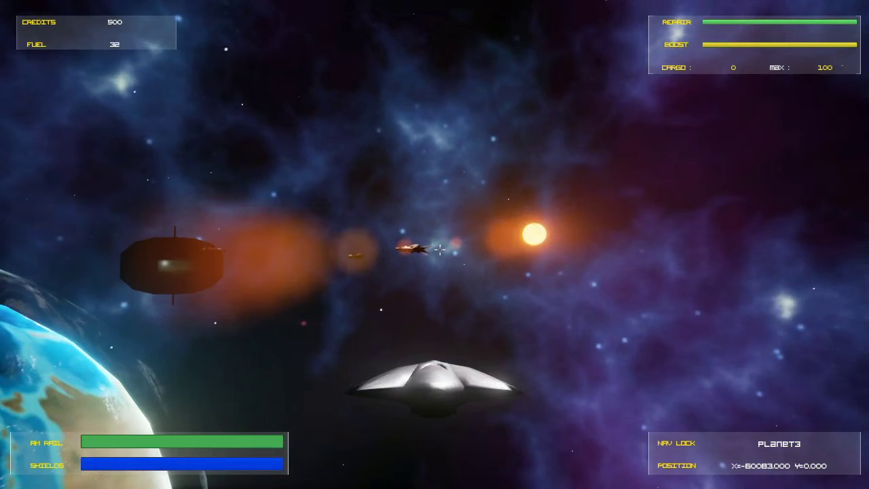
pyautogui.press('a')
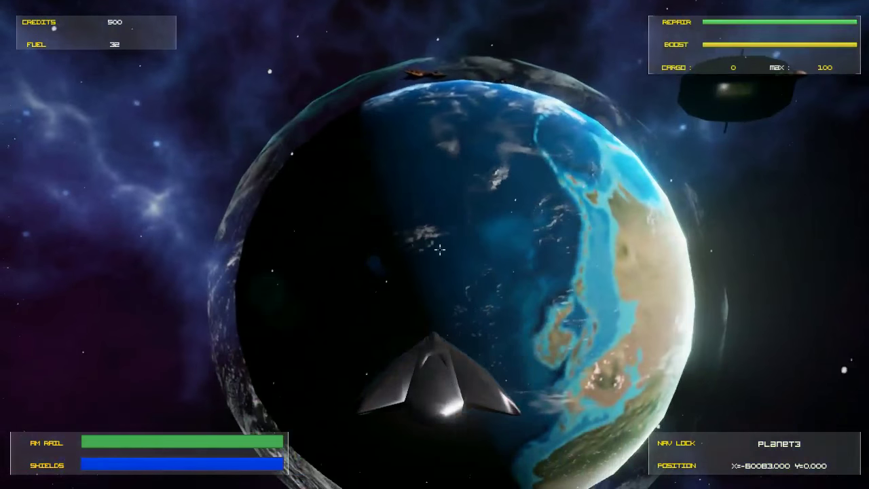
pyautogui.press('d')
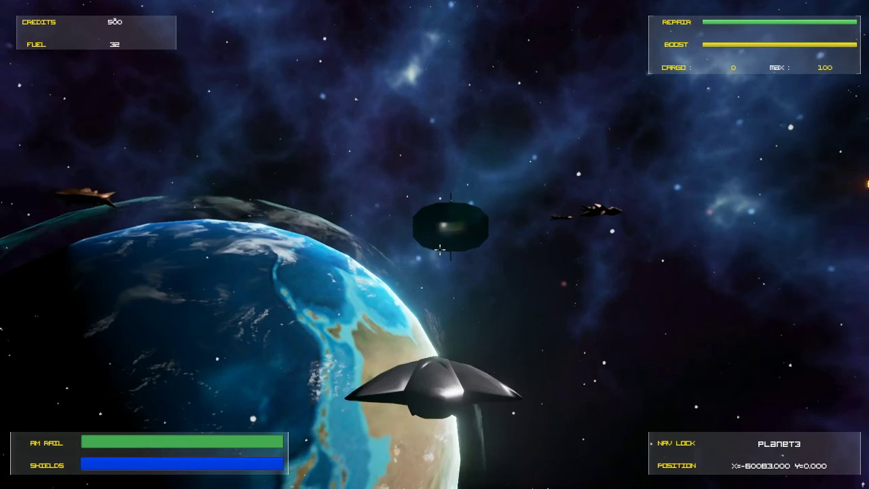
pyautogui.press('i')
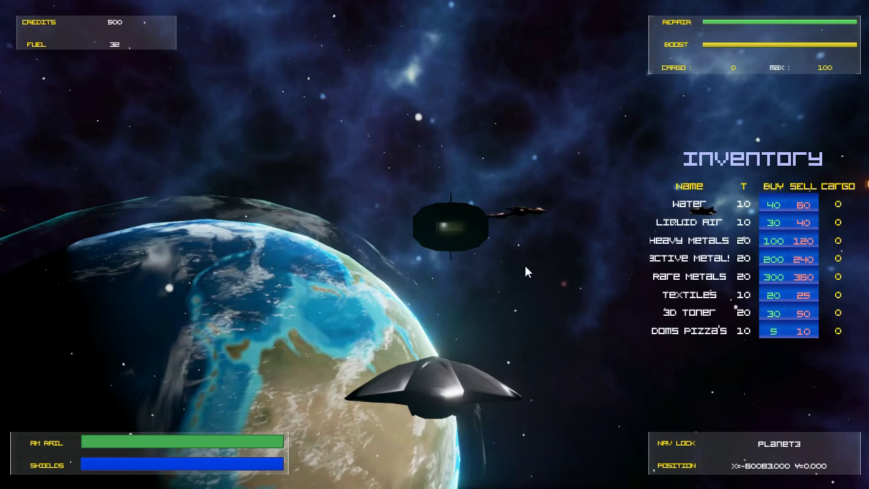
pyautogui.press('Escape')
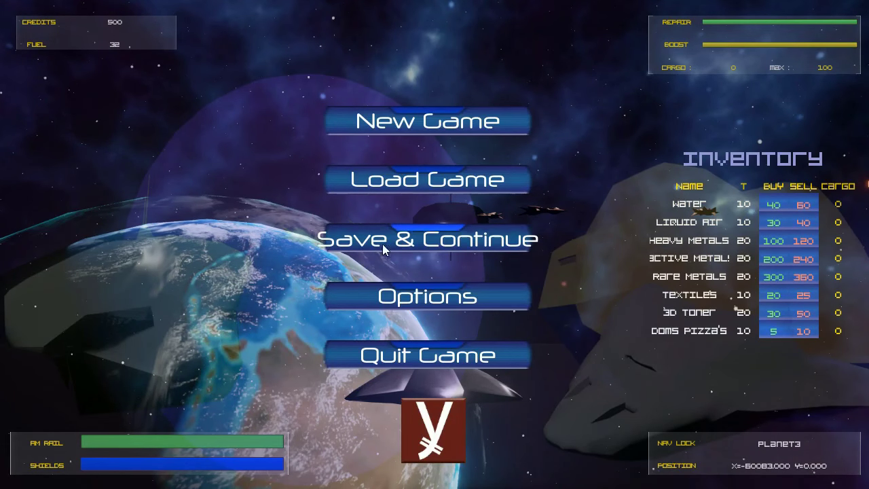
pyautogui.click(436, 245)
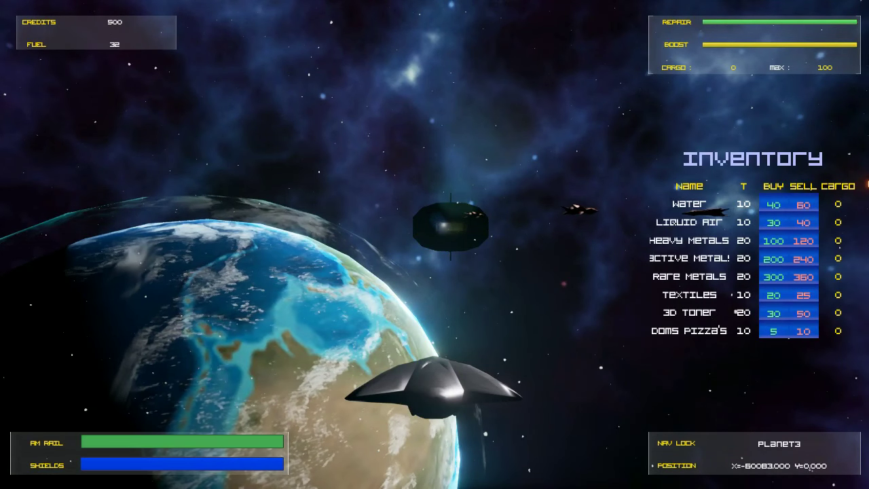
pyautogui.press('i')
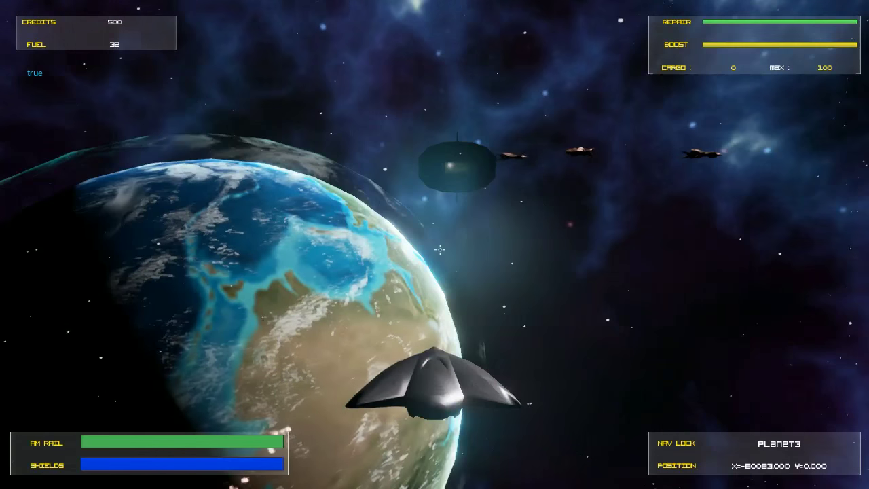
pyautogui.press('i')
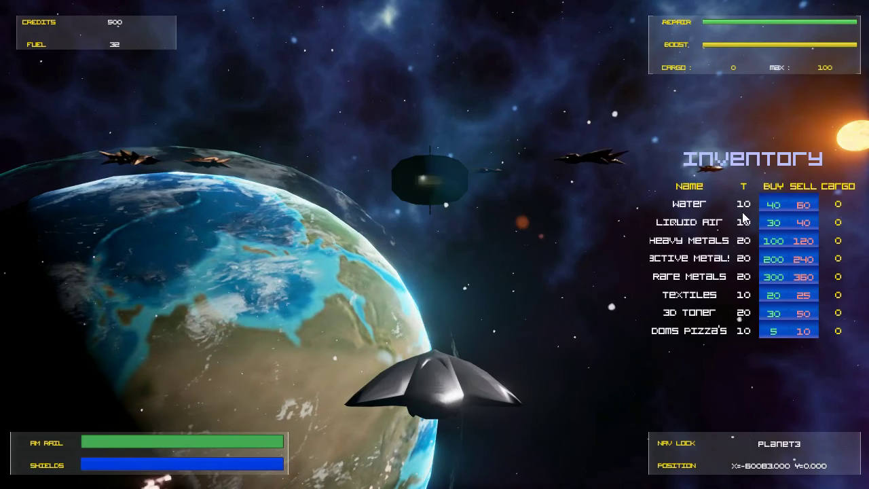
# Buy Water until the hold reaches 100 cargo, leaving 100 credits
pyautogui.click(773, 205)
pyautogui.click(771, 208)
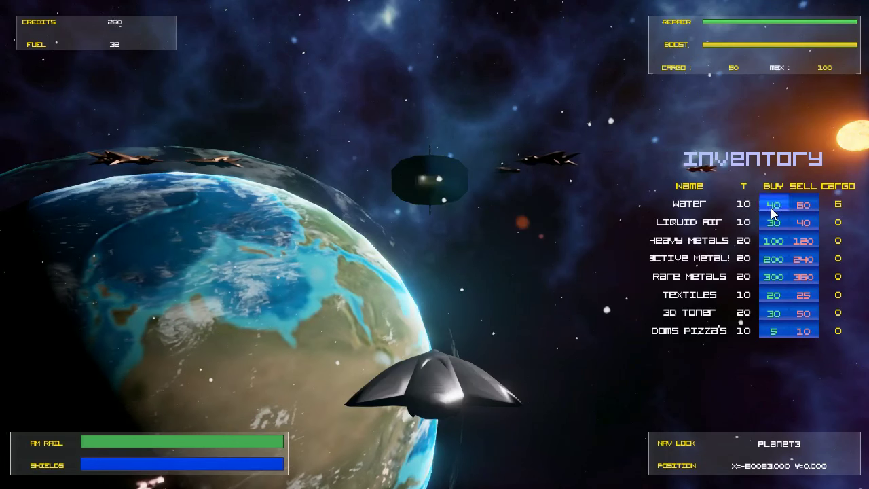
pyautogui.click(772, 212)
pyautogui.click(772, 212)
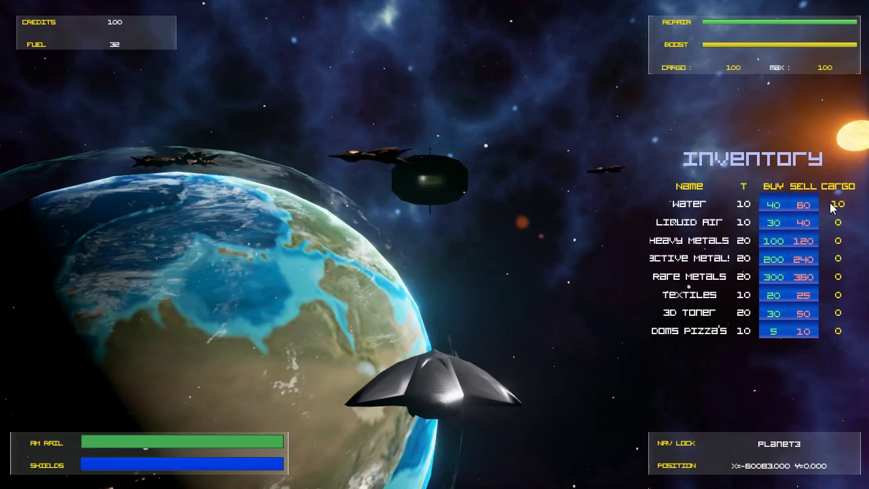
# Close the trade list and set the navigation lock to Planet 4
pyautogui.press('i')
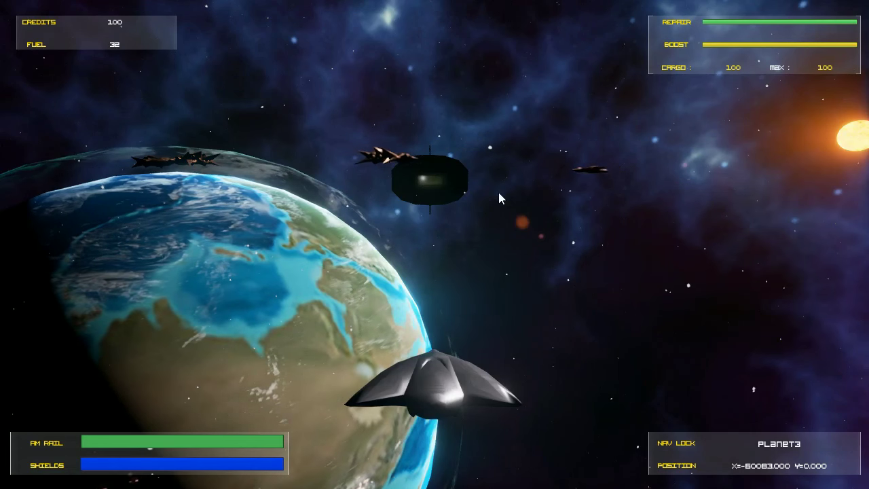
pyautogui.press('m')
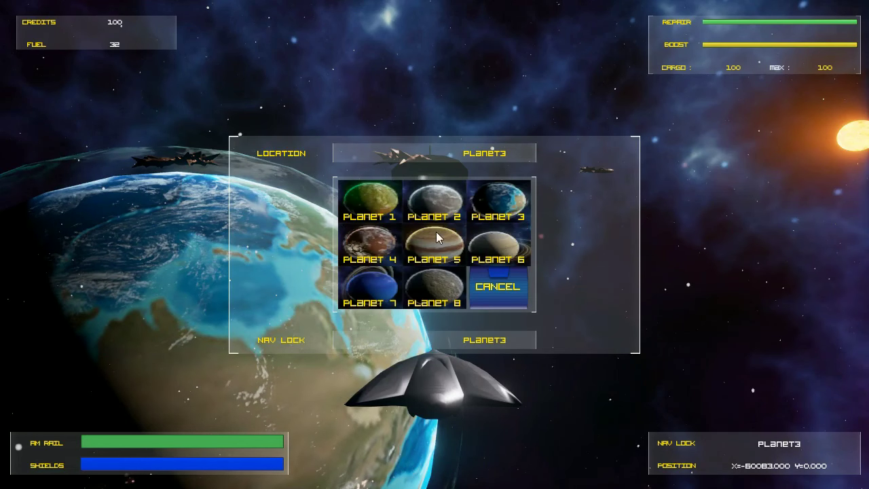
pyautogui.click(359, 237)
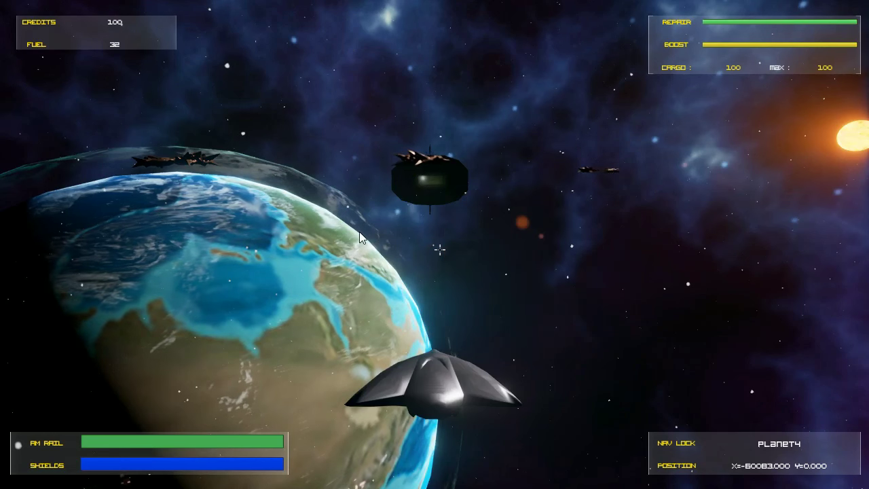
pyautogui.press('m')
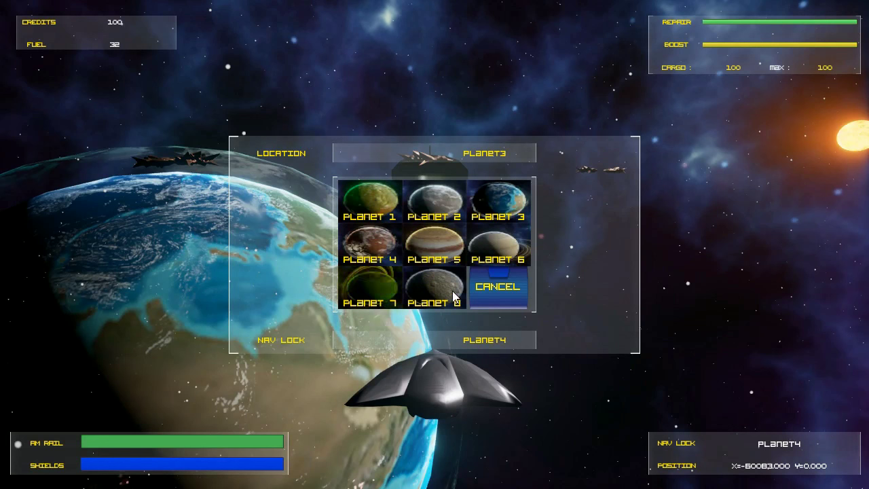
pyautogui.click(499, 289)
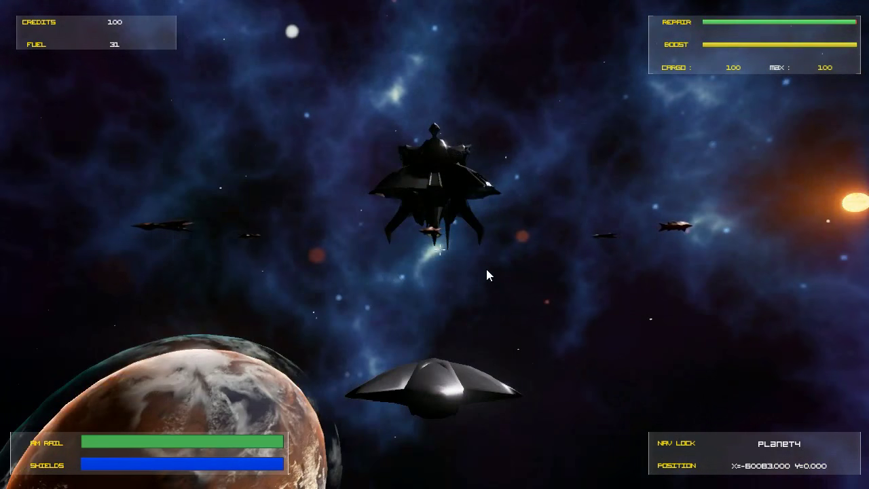
# Fire the rail weapon and turn the view to frame Planet 4 and the large ship
pyautogui.click(485, 271)
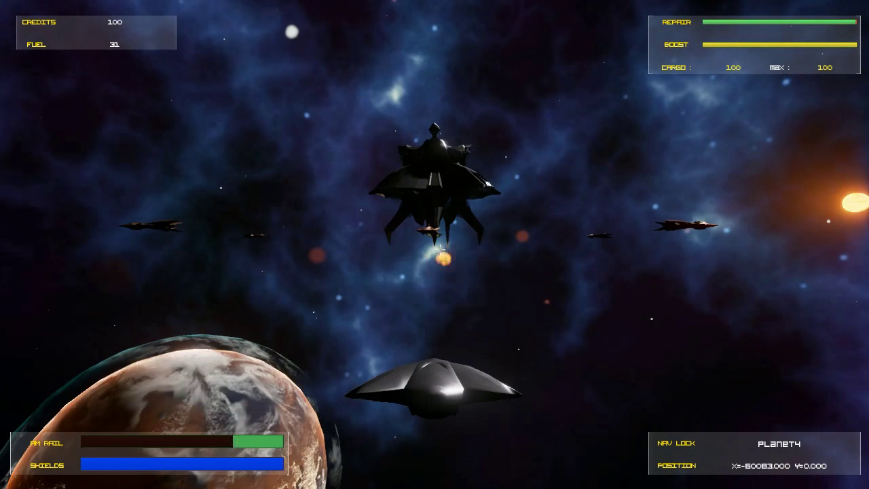
pyautogui.press('a')
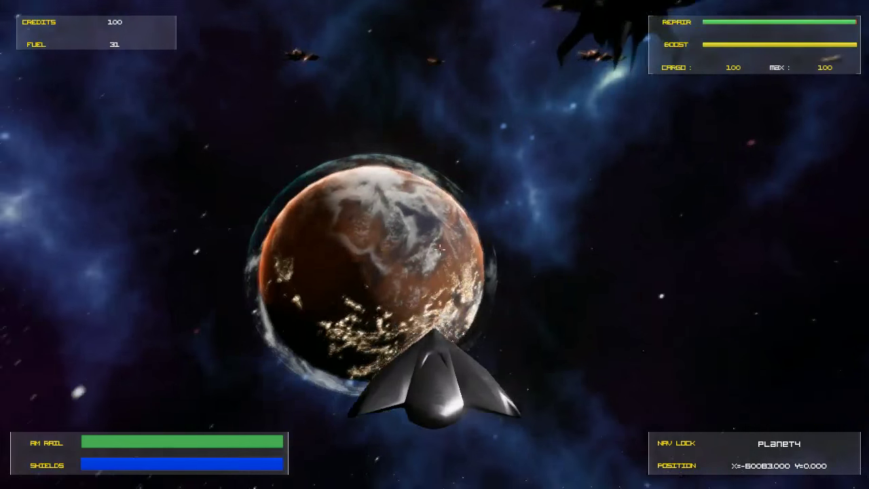
pyautogui.press('d')
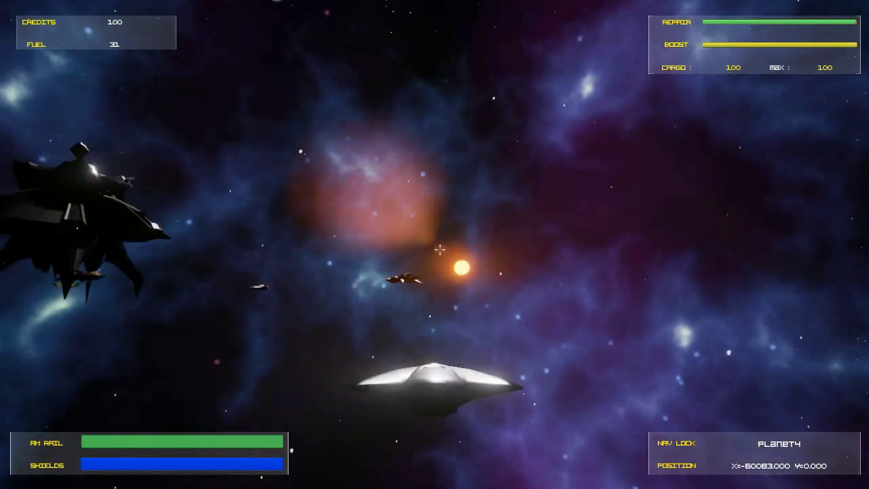
pyautogui.press('a')
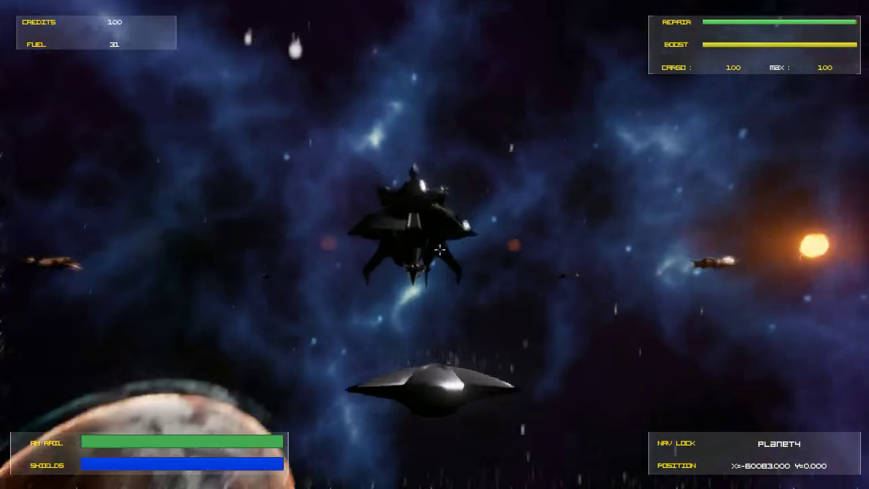
pyautogui.press('a')
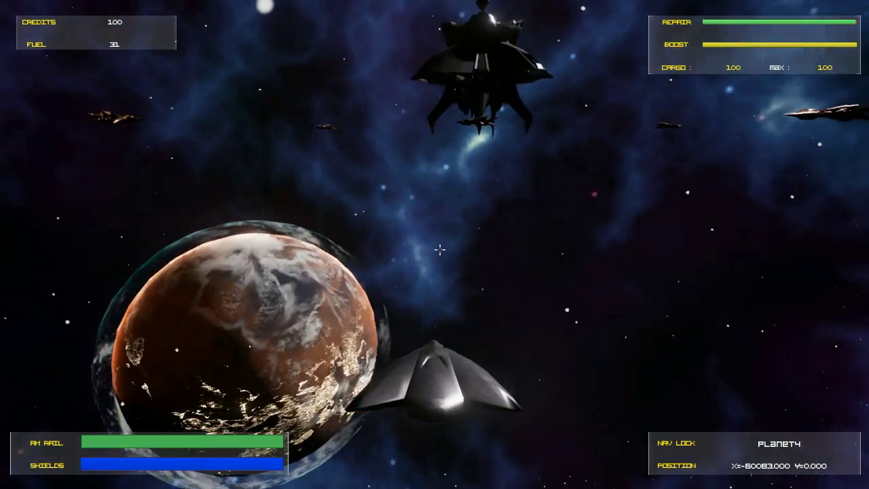
# Sell all the Water cargo at Planet 4's trade inventory
pyautogui.press('i')
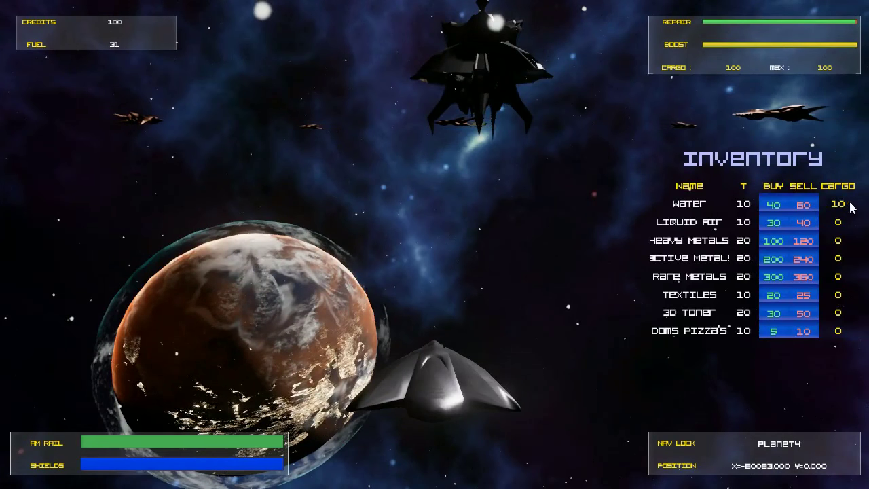
pyautogui.click(803, 205)
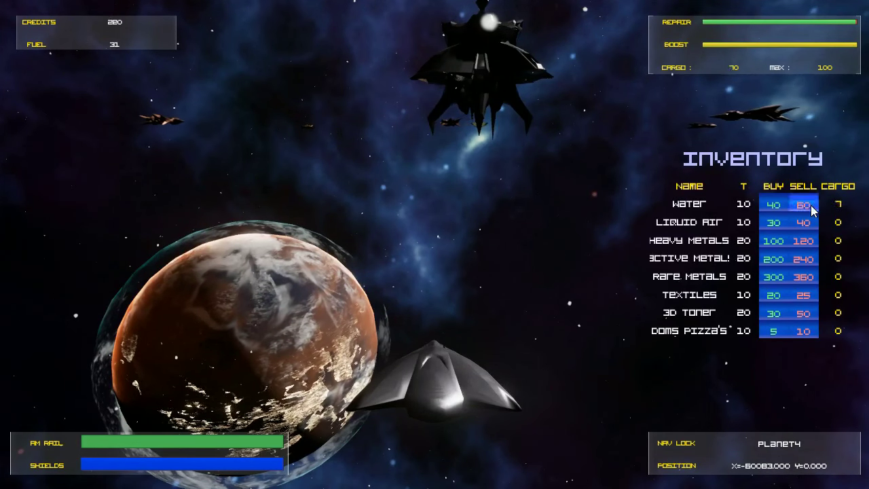
pyautogui.tripleClick(812, 210)
pyautogui.click(812, 210)
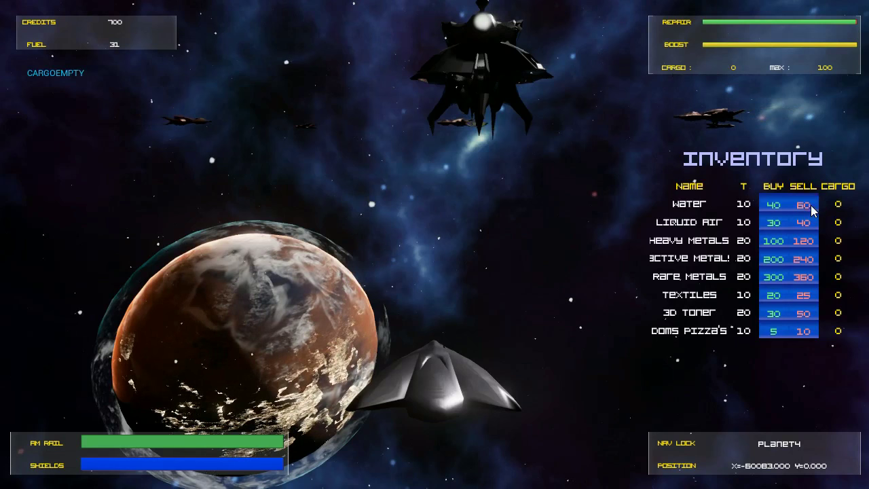
# Fill the hold with Water, Heavy Metals, Textiles, Liquid Air and Doms Pizza's, leaving 460 credits
pyautogui.click(774, 204)
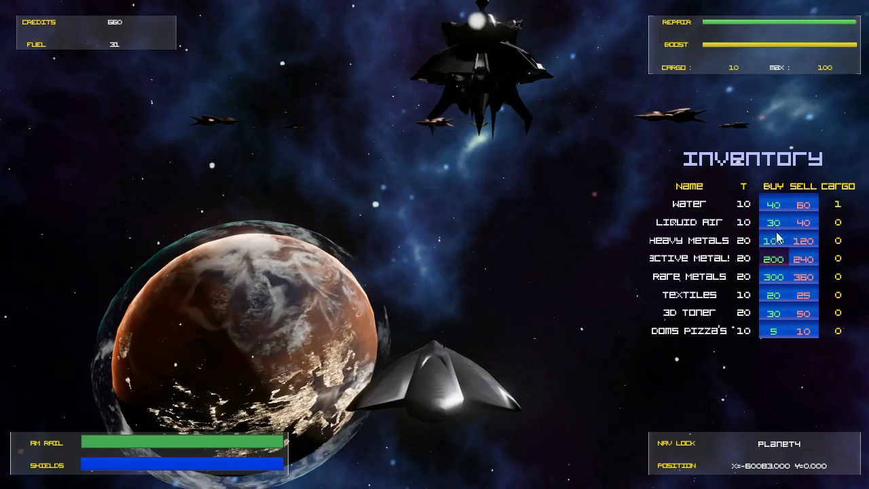
pyautogui.click(773, 292)
pyautogui.click(774, 240)
pyautogui.click(774, 222)
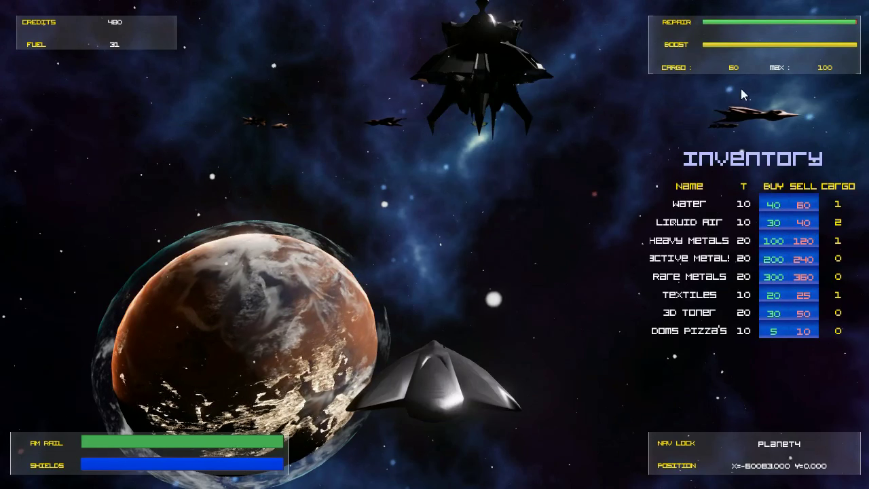
pyautogui.click(777, 331)
pyautogui.click(776, 332)
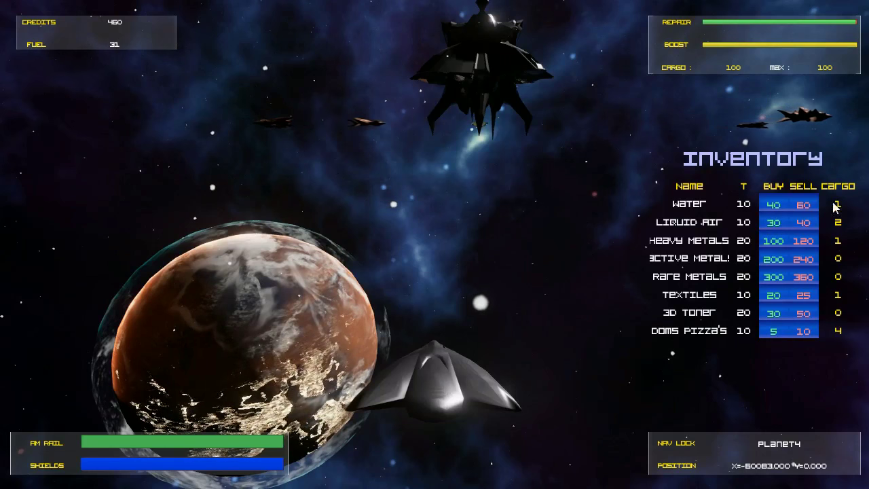
pyautogui.press('i')
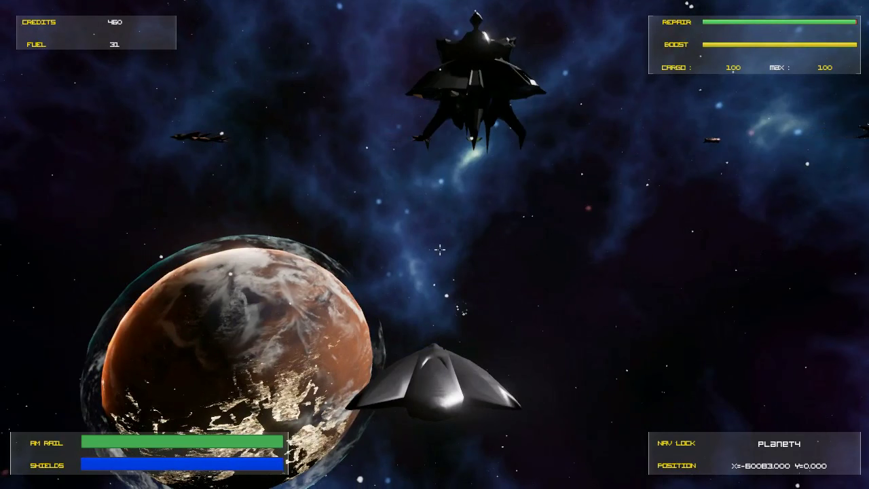
pyautogui.press('Escape')
pyautogui.press('Escape')
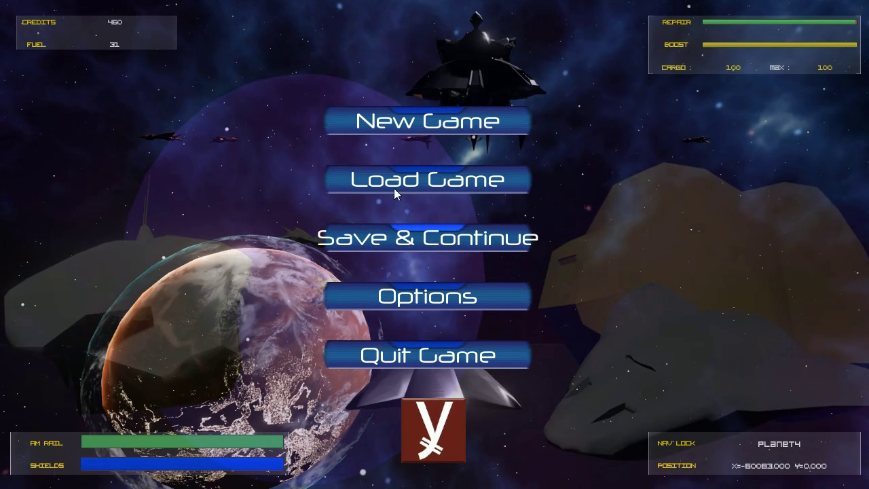
# Save and continue, reload the saved game, and confirm 460 credits and the mixed cargo
pyautogui.click(441, 243)
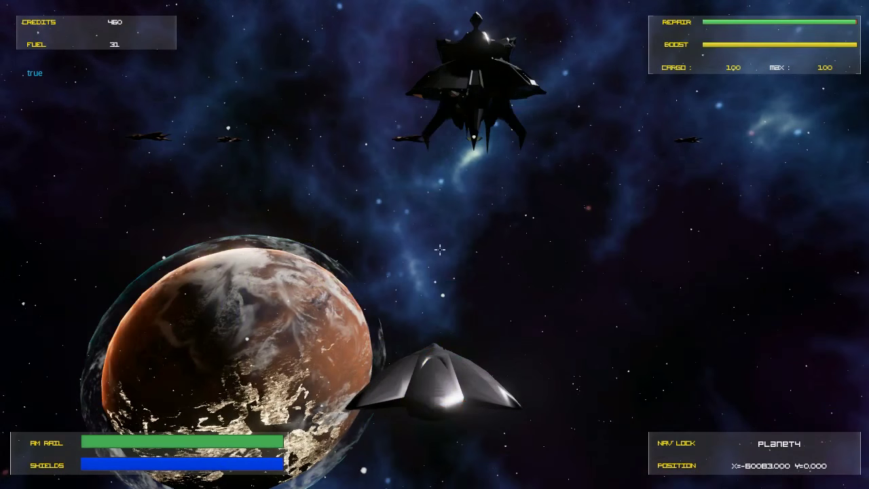
pyautogui.press('Escape')
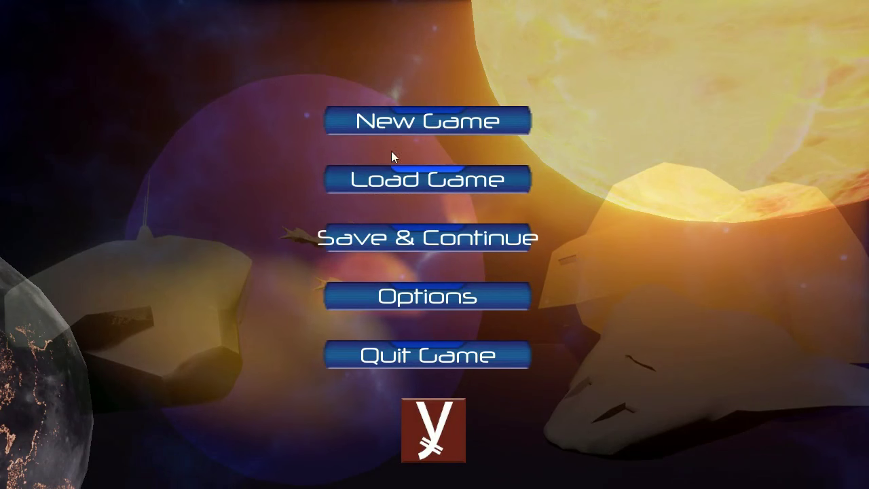
pyautogui.click(435, 180)
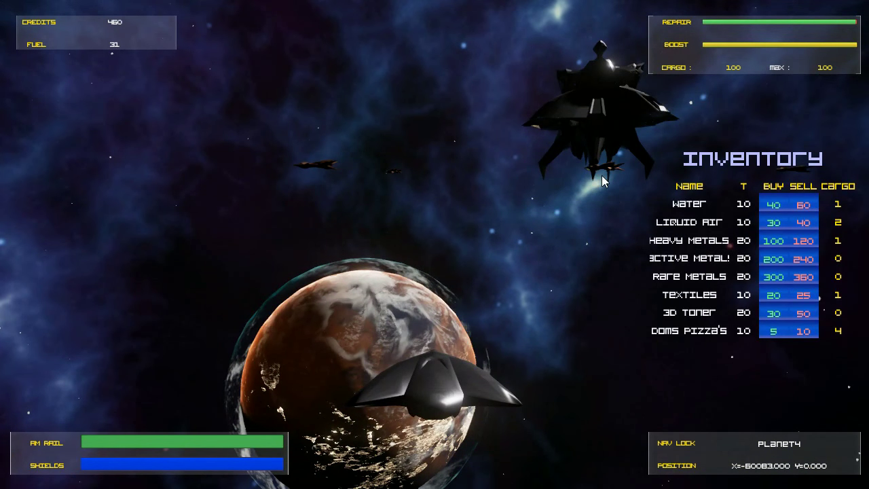
pyautogui.click(602, 175)
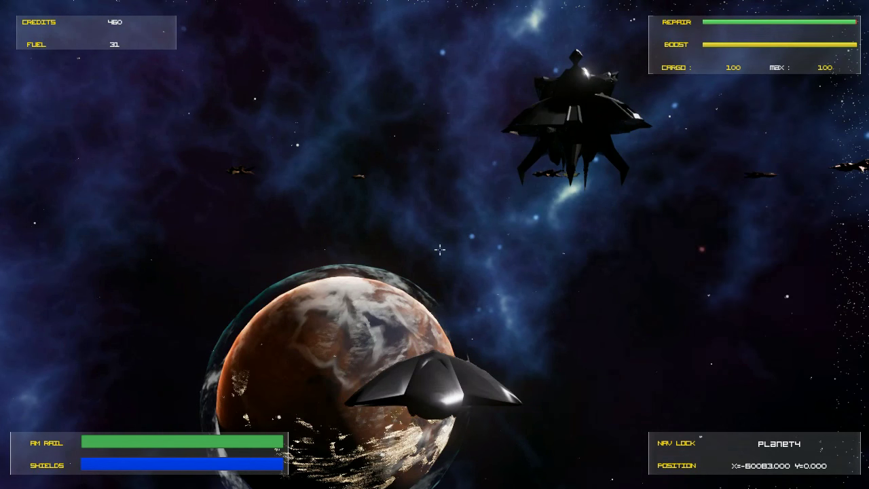